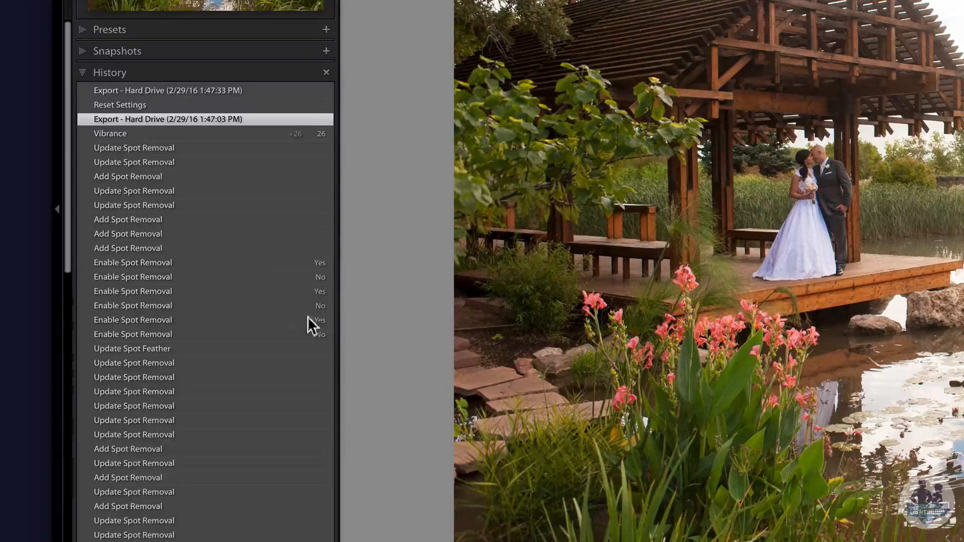
Step the photo back through its edit history from White Balance: Auto through White Clipping, Exposure and Reset Settings to the original Import state
{"action": "scroll", "coordinate": [281, 332], "scroll_direction": "down", "scroll_amount": 5}
{"action": "scroll", "coordinate": [266, 347], "scroll_direction": "down", "scroll_amount": 3}
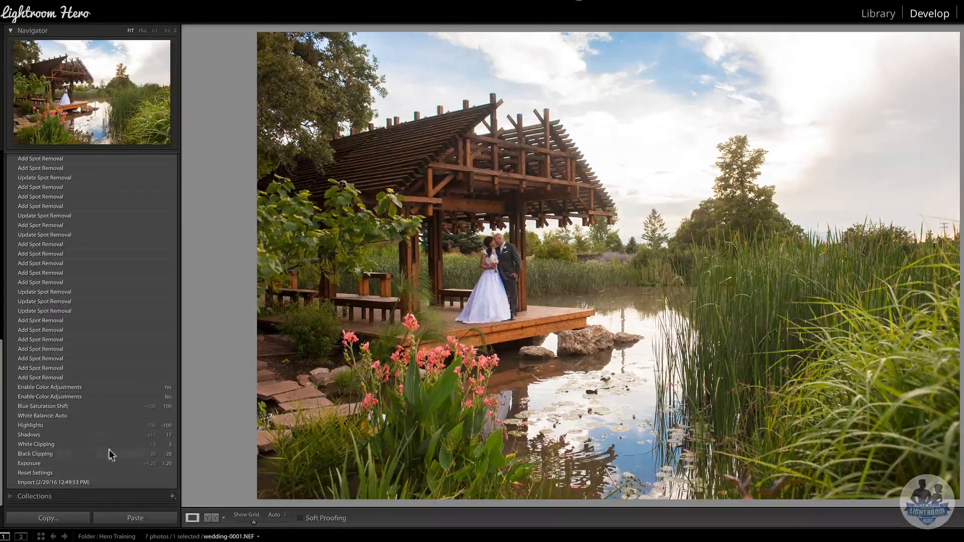
{"action": "scroll", "coordinate": [110, 388], "scroll_direction": "up", "scroll_amount": 6}
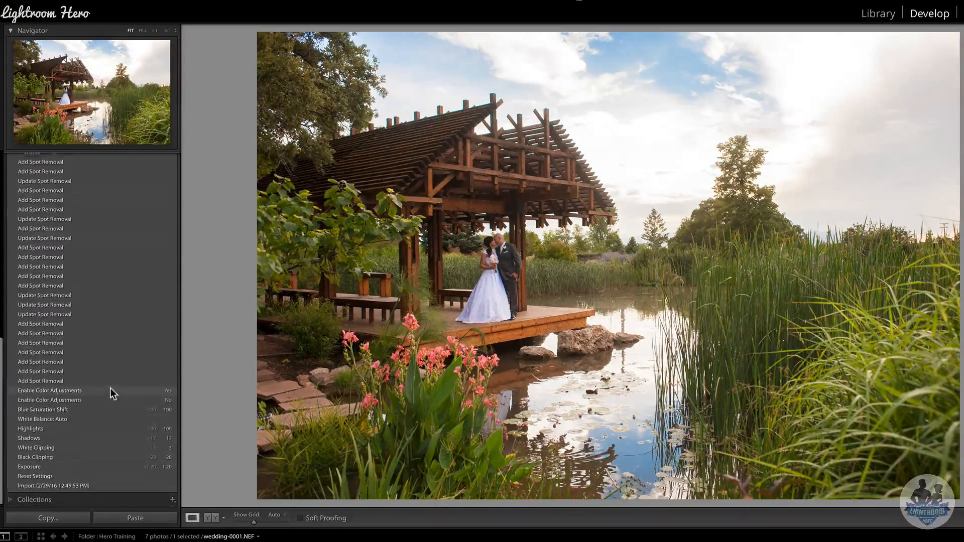
{"action": "scroll", "coordinate": [111, 389], "scroll_direction": "down", "scroll_amount": 6}
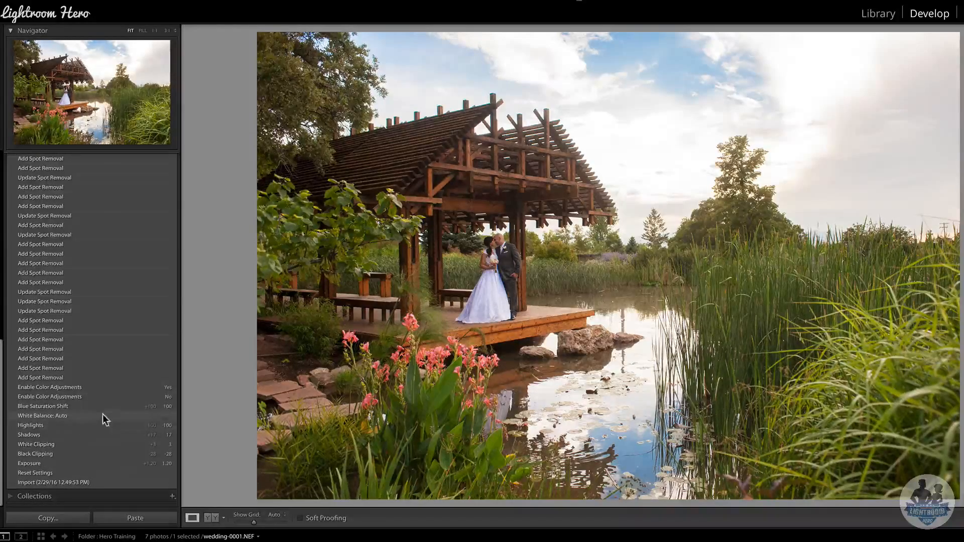
{"action": "left_click", "coordinate": [103, 416]}
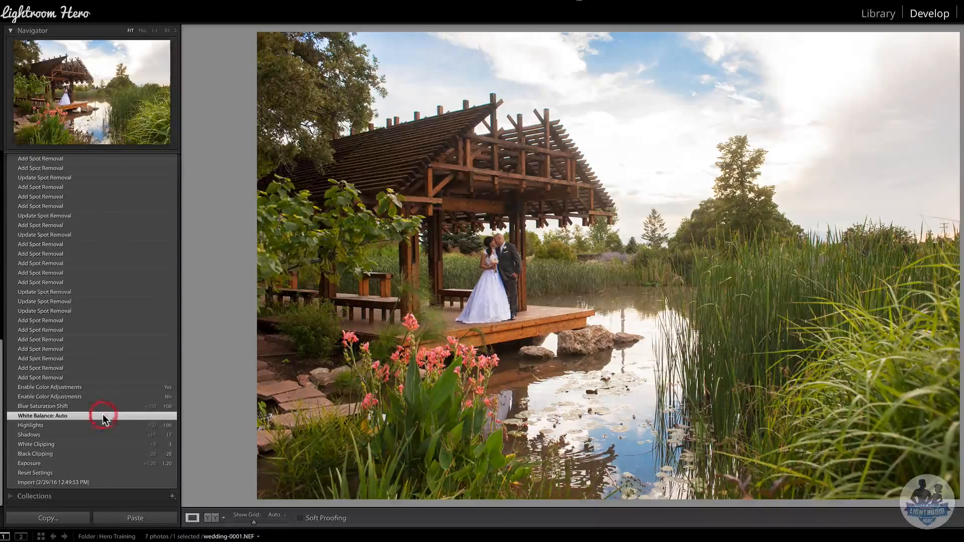
{"action": "left_click", "coordinate": [100, 444]}
{"action": "left_click", "coordinate": [99, 463]}
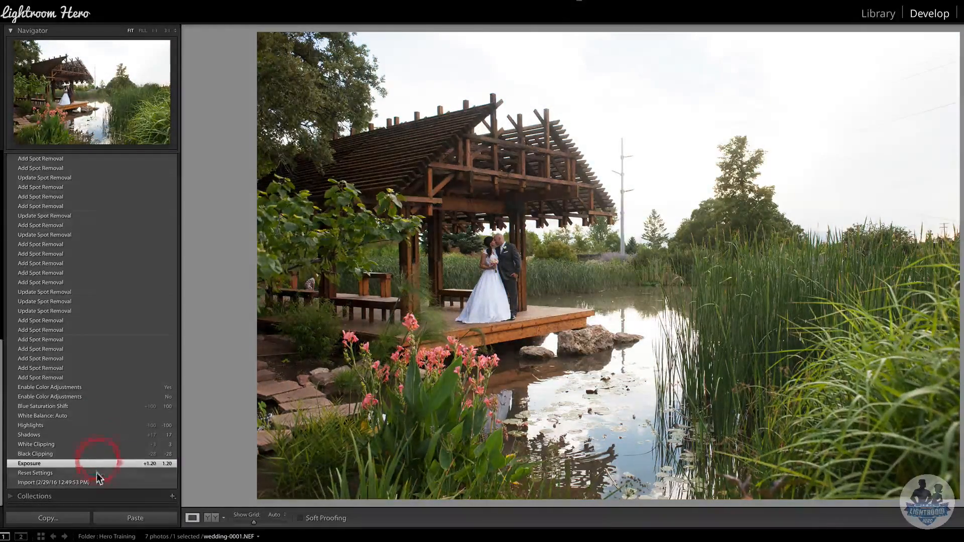
{"action": "left_click", "coordinate": [96, 472]}
{"action": "left_click", "coordinate": [96, 481]}
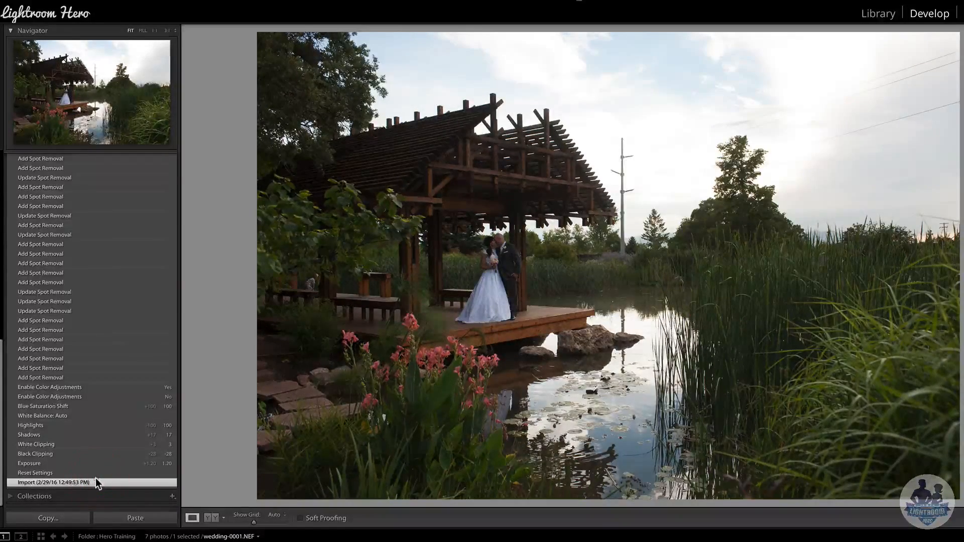
Step the photo forward through several spot removal history states up to the hard drive export entry from 1:47:03 PM
{"action": "left_click", "coordinate": [105, 282]}
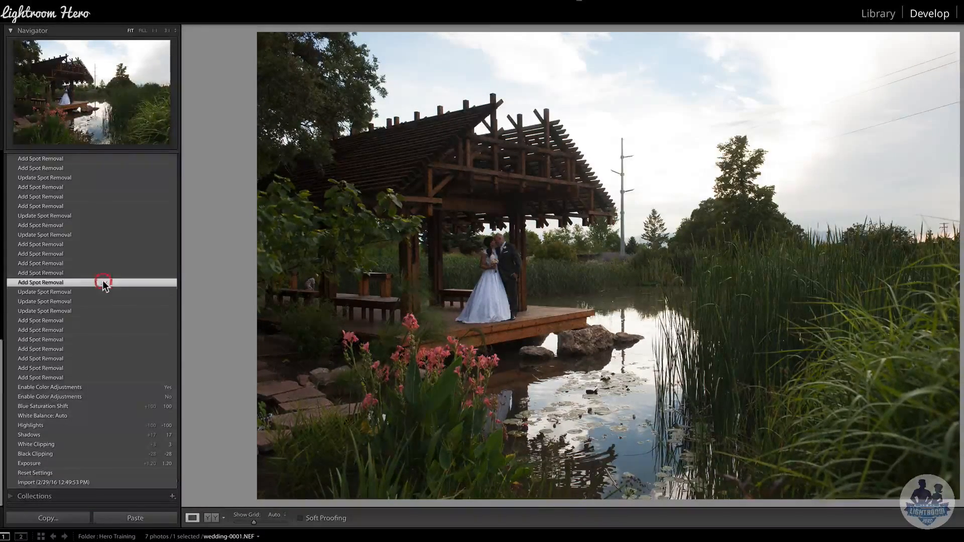
{"action": "left_click", "coordinate": [108, 235]}
{"action": "scroll", "coordinate": [104, 267], "scroll_direction": "up", "scroll_amount": 5}
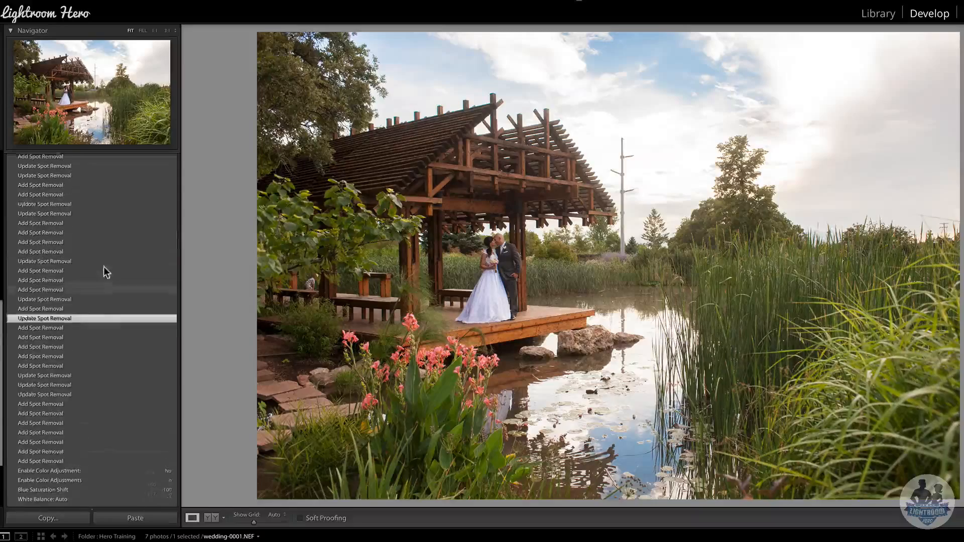
{"action": "left_click", "coordinate": [101, 243]}
{"action": "scroll", "coordinate": [98, 280], "scroll_direction": "up", "scroll_amount": 5}
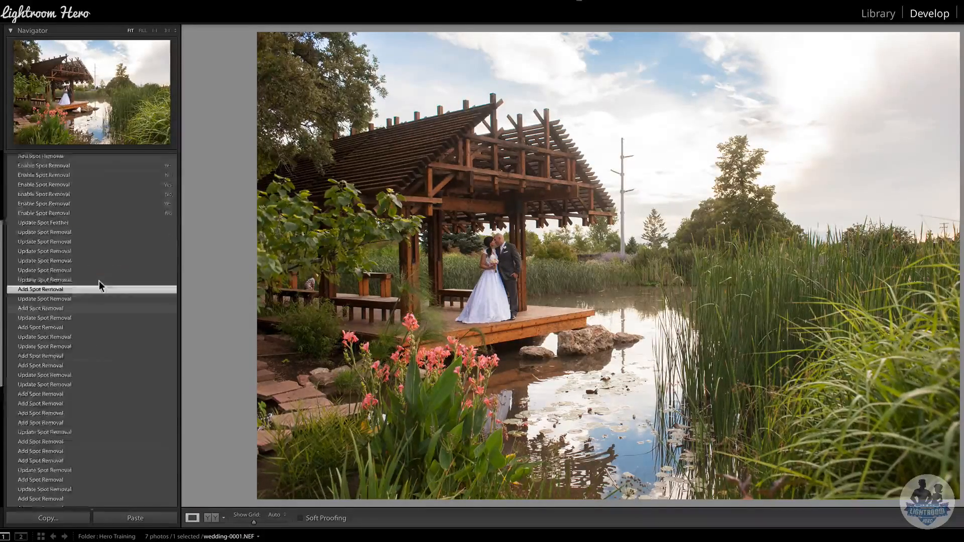
{"action": "left_click", "coordinate": [98, 206]}
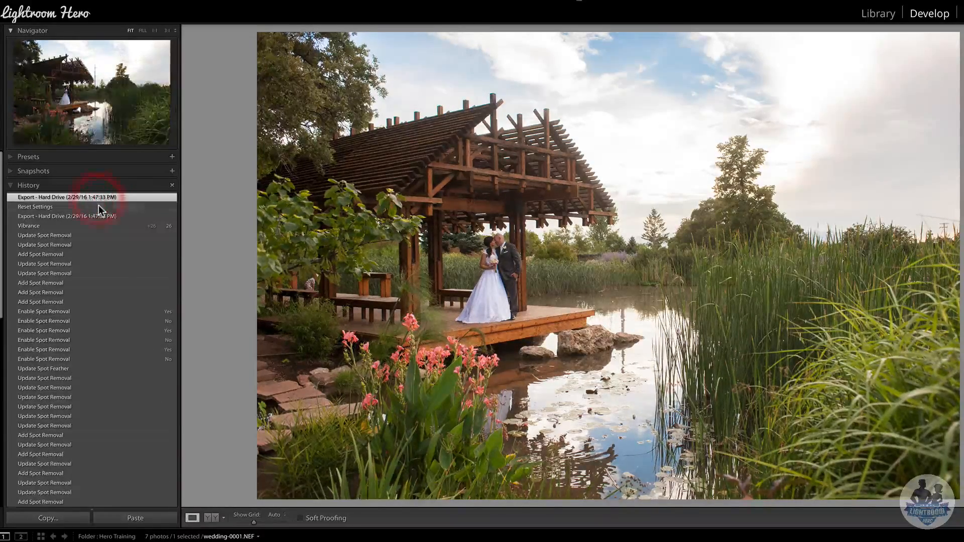
{"action": "left_click", "coordinate": [100, 216]}
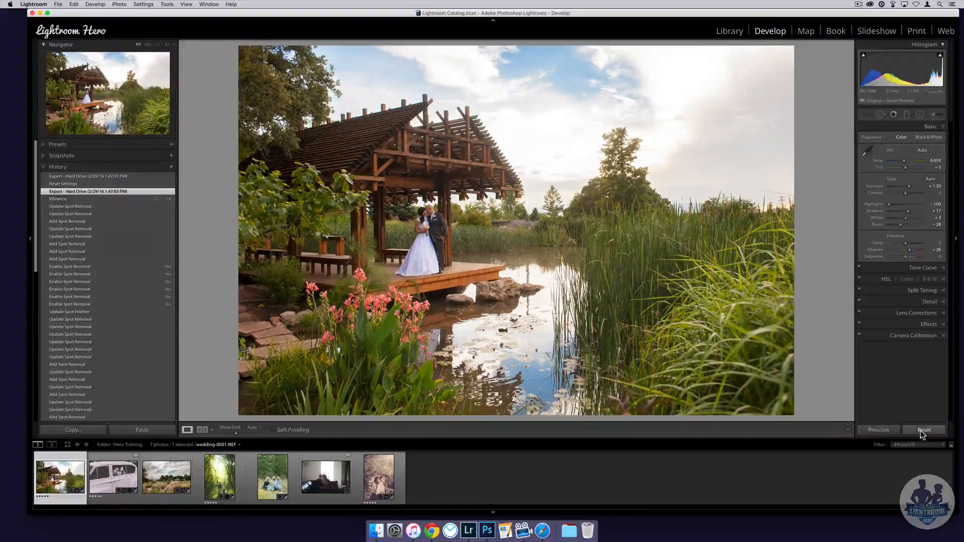
Reset the photo's develop settings and restore the edit from the Vibrance +26 history state
{"action": "left_click", "coordinate": [923, 431]}
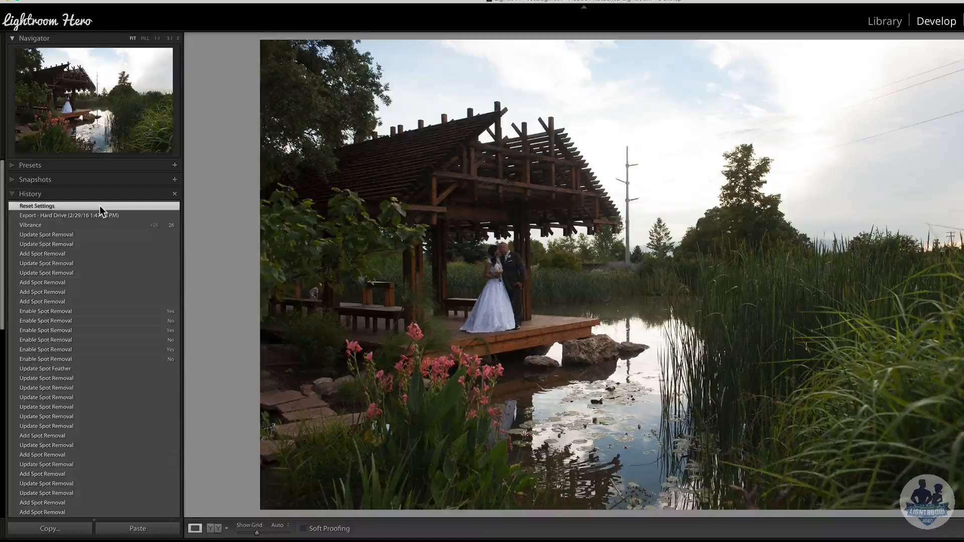
{"action": "left_click", "coordinate": [98, 224]}
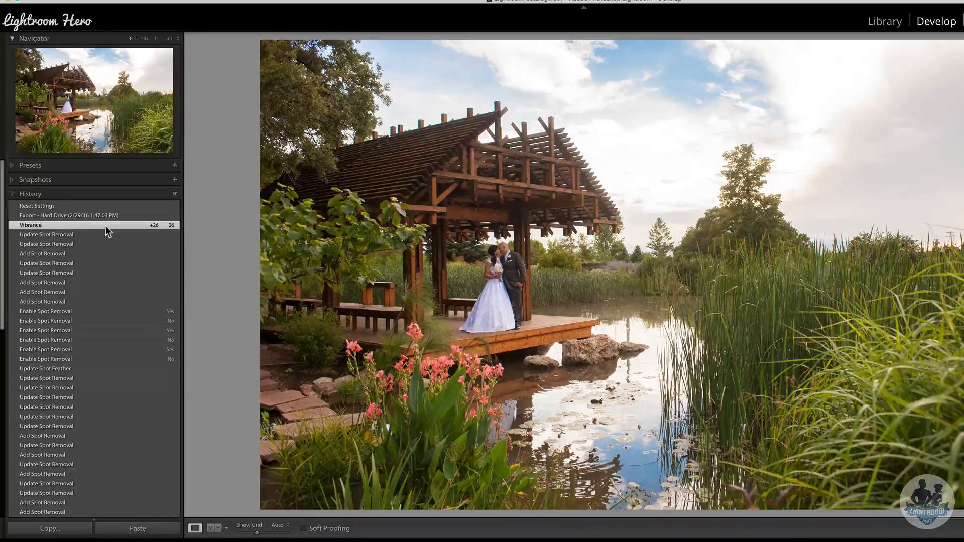
Try to delete the Vibrance history state and cancel the photo removal
{"action": "key", "text": "BackSpace"}
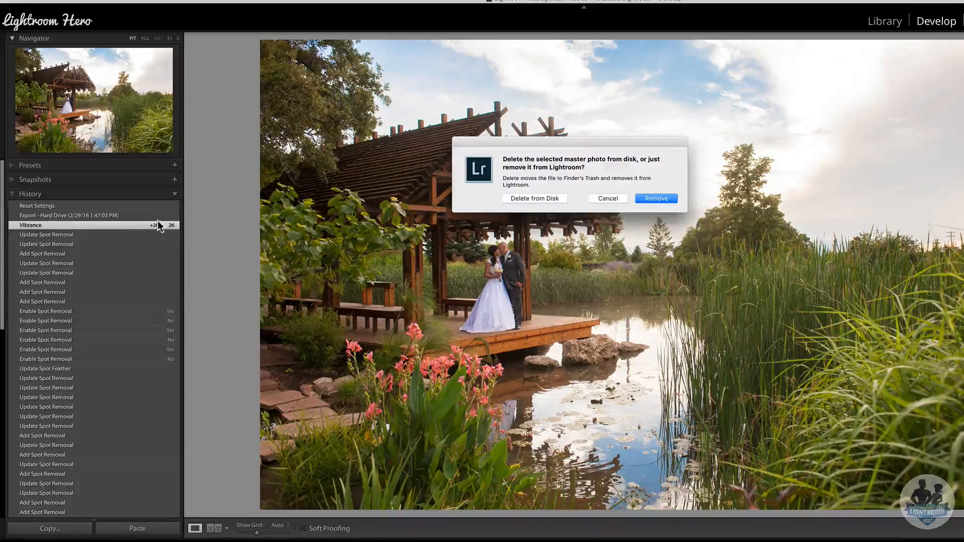
{"action": "left_click", "coordinate": [611, 199]}
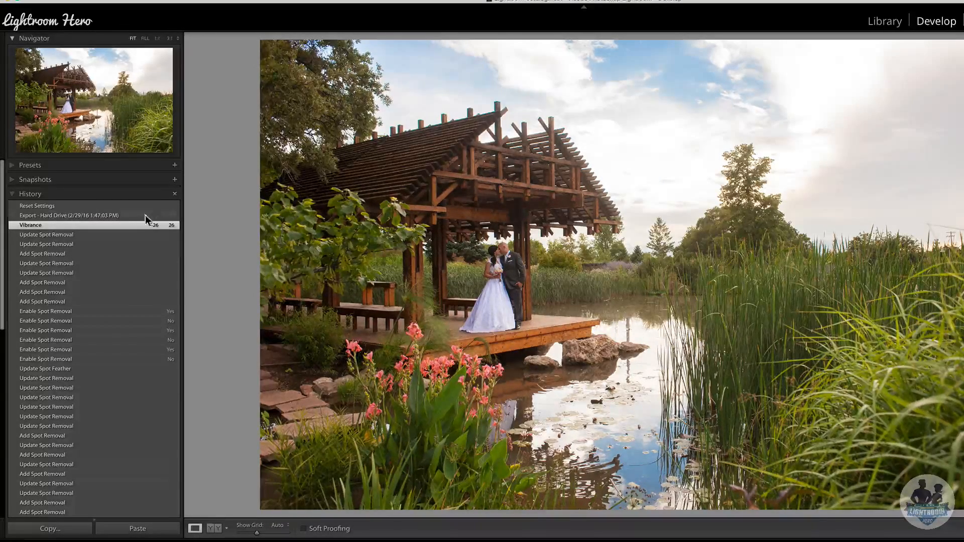
Clear the photo's entire edit history and undo the clearing
{"action": "left_click", "coordinate": [175, 194]}
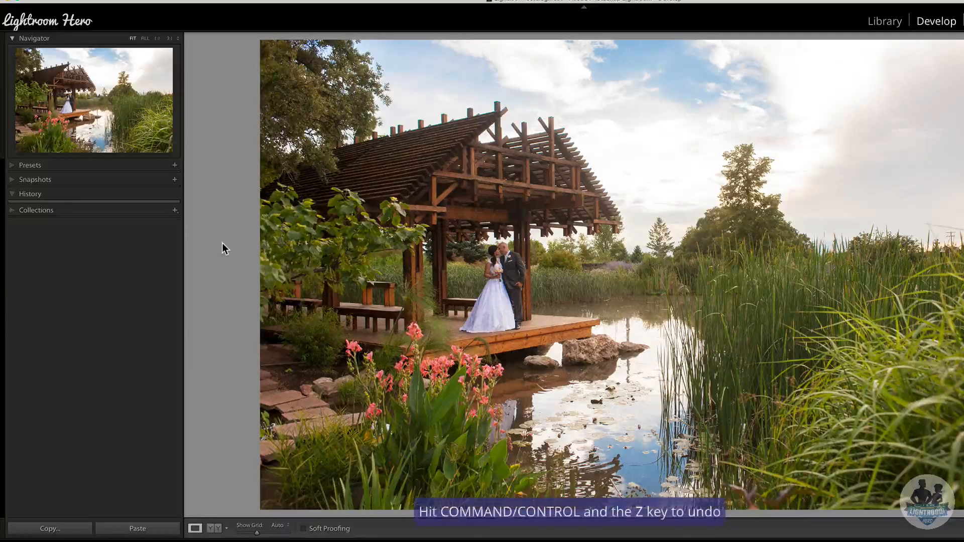
{"action": "key", "text": "ctrl+z"}
{"action": "scroll", "coordinate": [107, 281], "scroll_direction": "down", "scroll_amount": 2}
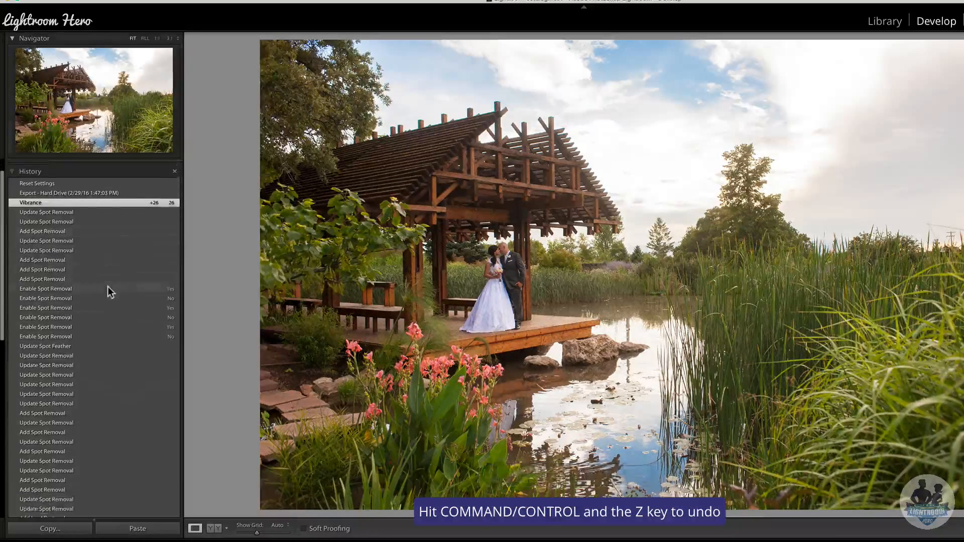
{"action": "scroll", "coordinate": [104, 315], "scroll_direction": "up", "scroll_amount": 2}
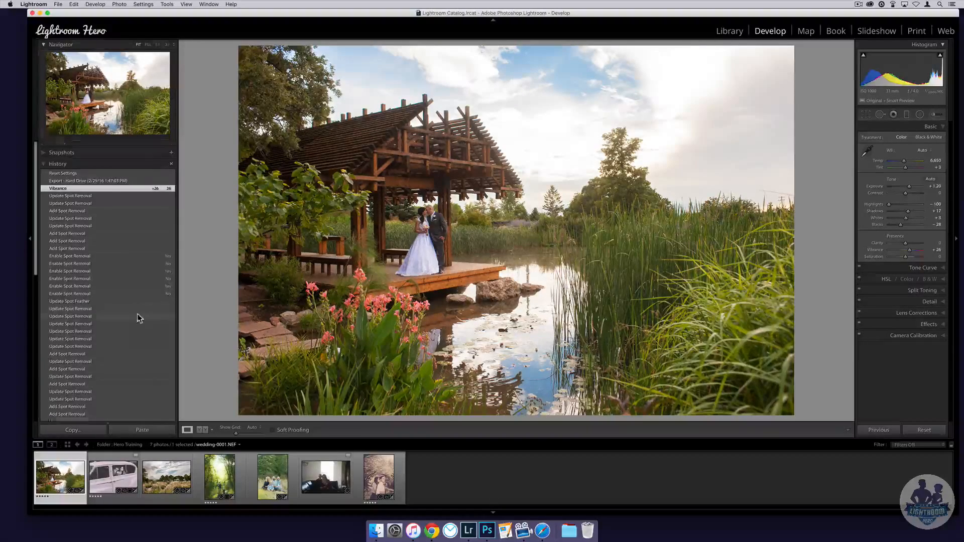
{"action": "scroll", "coordinate": [136, 319], "scroll_direction": "down", "scroll_amount": 10}
{"action": "scroll", "coordinate": [136, 318], "scroll_direction": "down", "scroll_amount": 5}
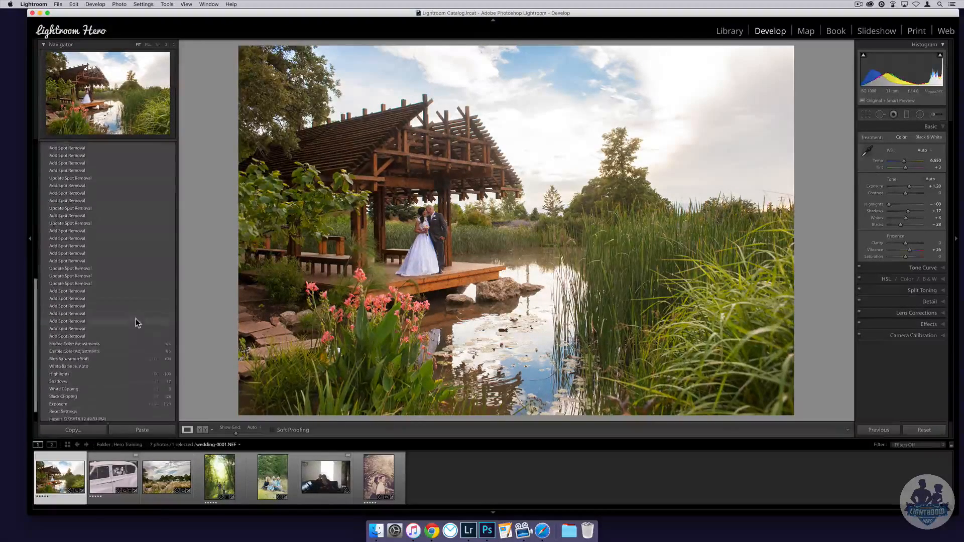
{"action": "scroll", "coordinate": [128, 296], "scroll_direction": "up", "scroll_amount": 10}
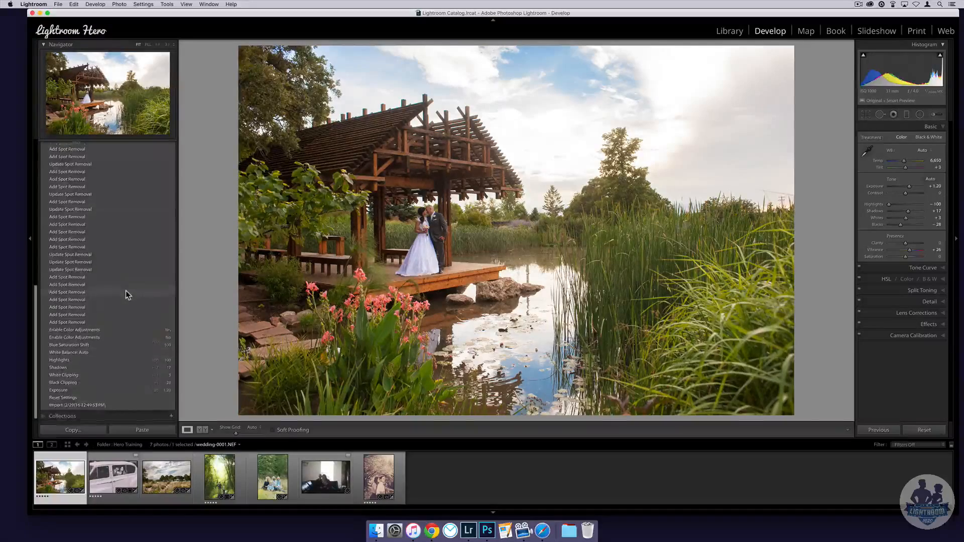
{"action": "scroll", "coordinate": [128, 296], "scroll_direction": "down", "scroll_amount": 8}
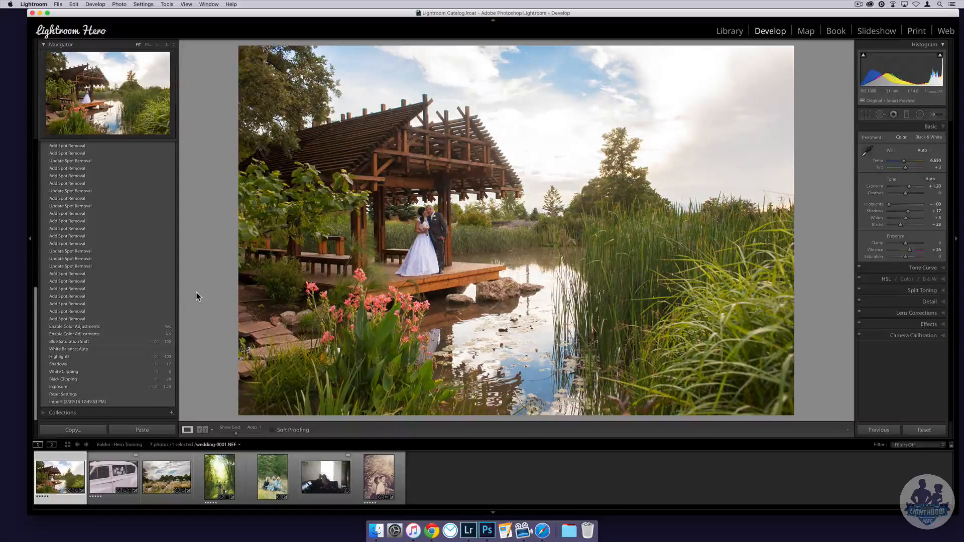
{"action": "scroll", "coordinate": [157, 312], "scroll_direction": "up", "scroll_amount": 15}
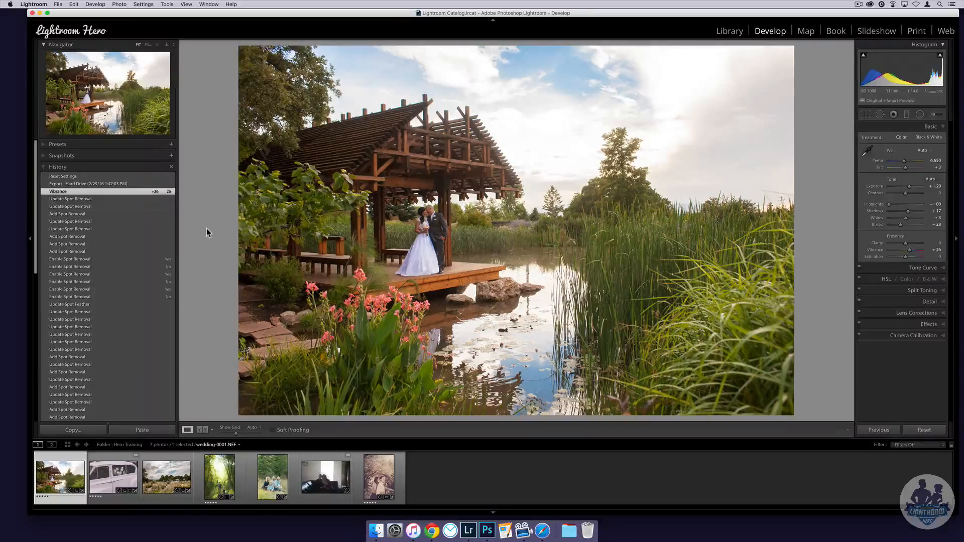
Create a snapshot from the White Balance: Auto history state, keeping the suggested name White Balance: Auto
{"action": "scroll", "coordinate": [97, 276], "scroll_direction": "down", "scroll_amount": 10}
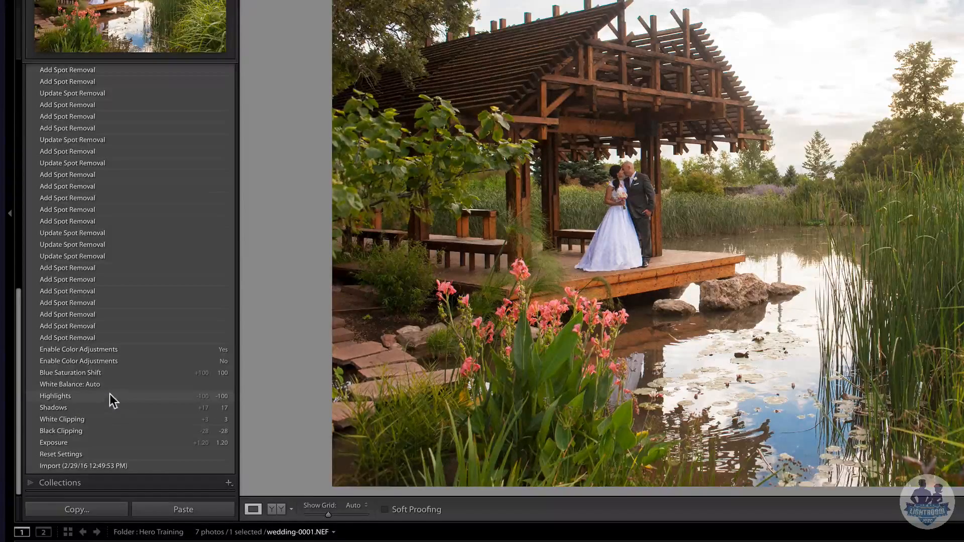
{"action": "right_click", "coordinate": [113, 385]}
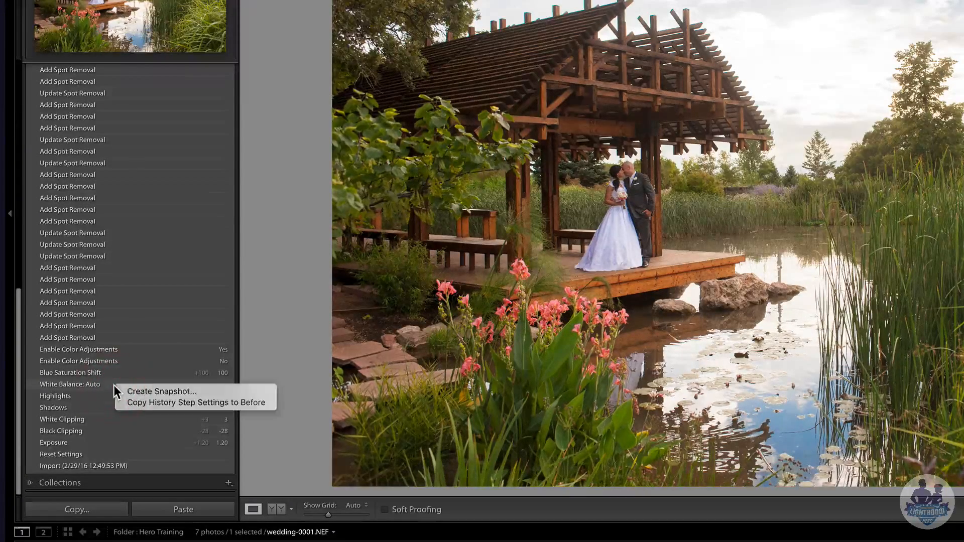
{"action": "left_click", "coordinate": [215, 391]}
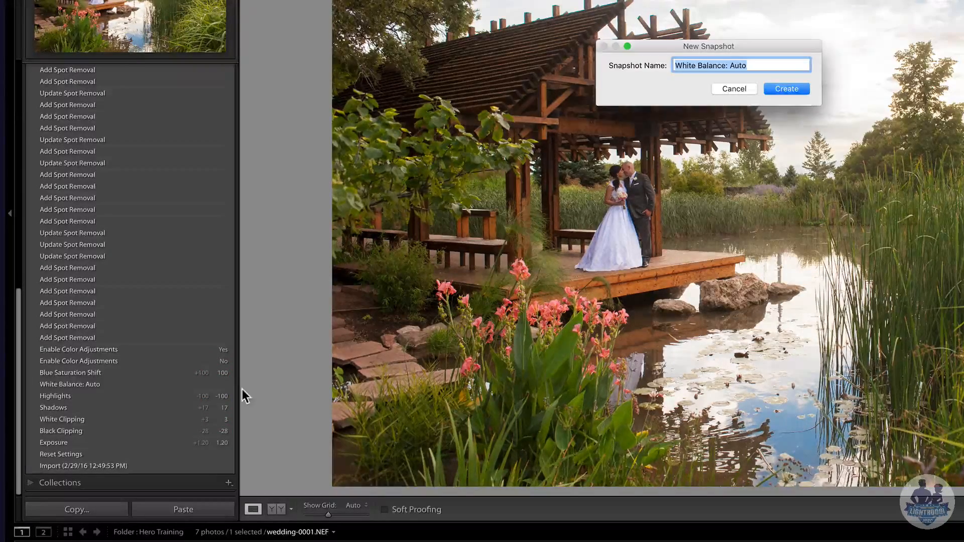
{"action": "left_click", "coordinate": [781, 89]}
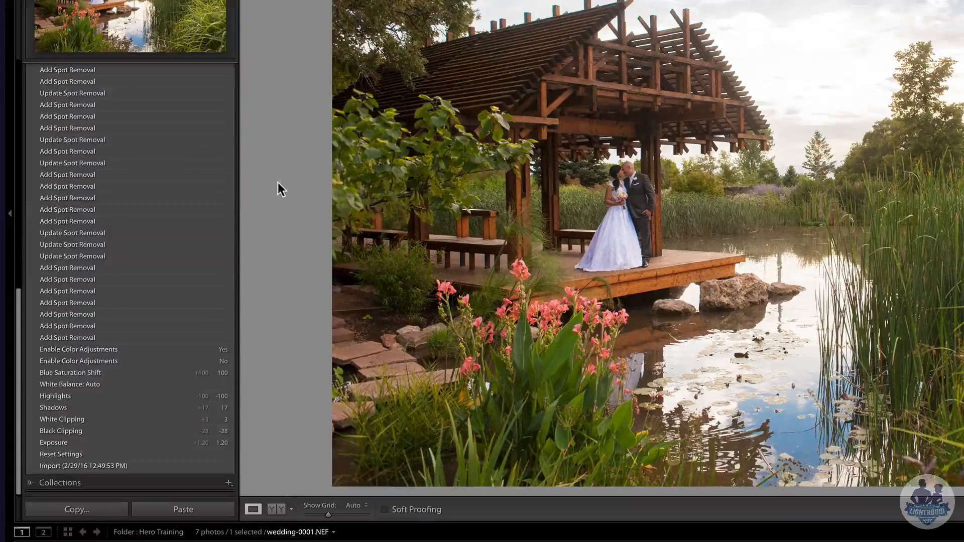
Apply the White Balance: Auto snapshot to the photo and return to the Vibrance +26 history state
{"action": "scroll", "coordinate": [220, 200], "scroll_direction": "up", "scroll_amount": 10}
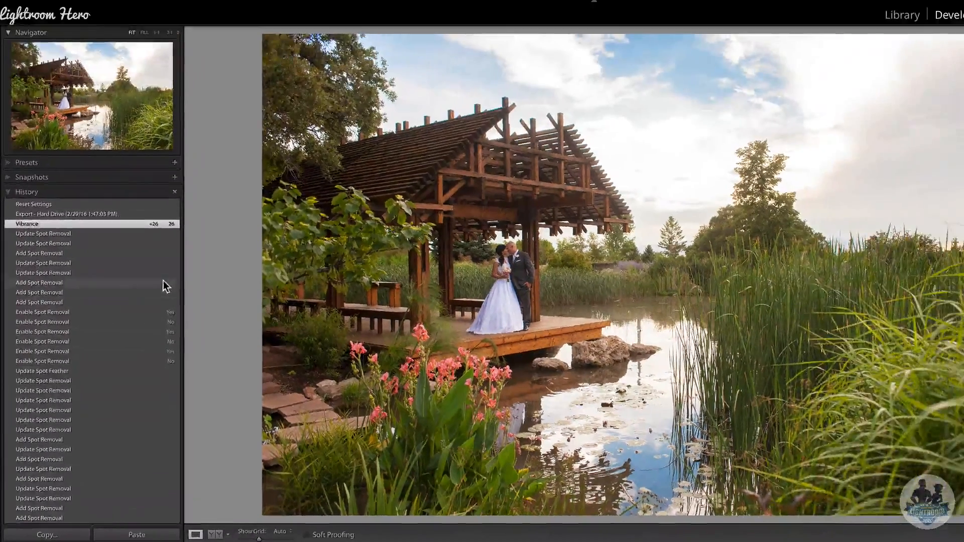
{"action": "left_click", "coordinate": [14, 177]}
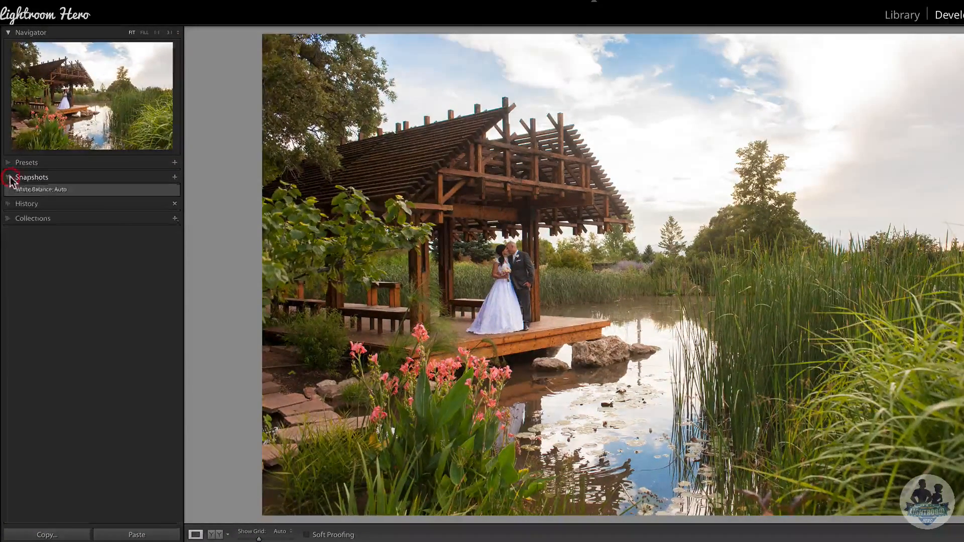
{"action": "left_click", "coordinate": [58, 190]}
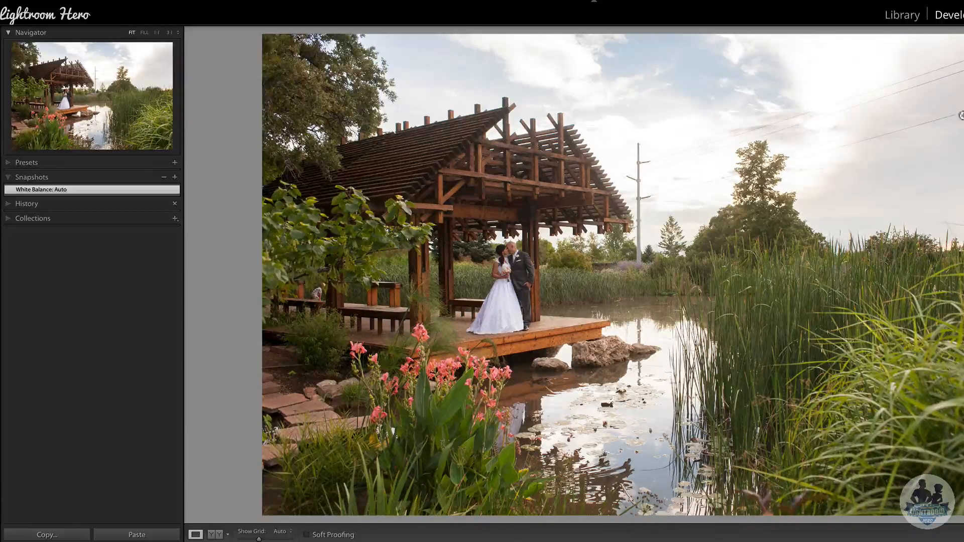
{"action": "left_click", "coordinate": [11, 204]}
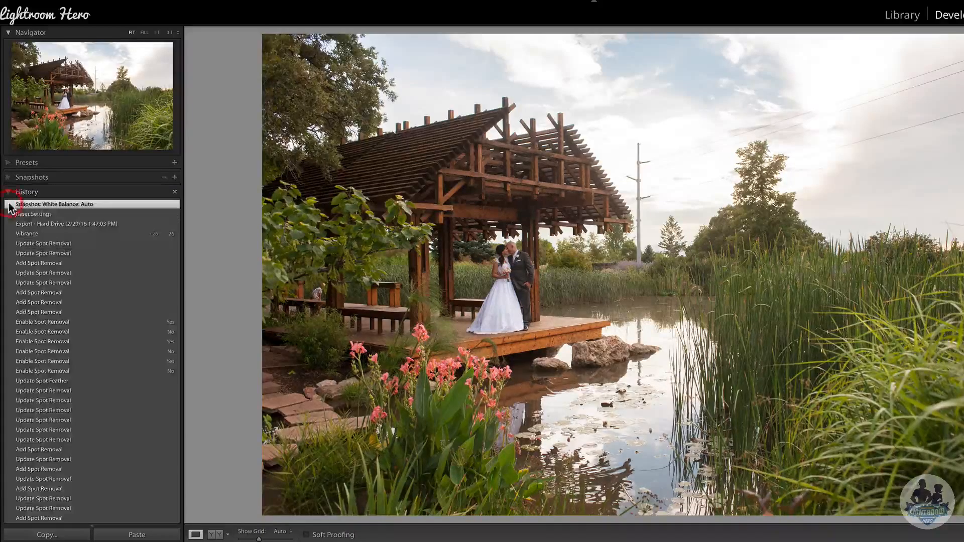
{"action": "left_click", "coordinate": [89, 234]}
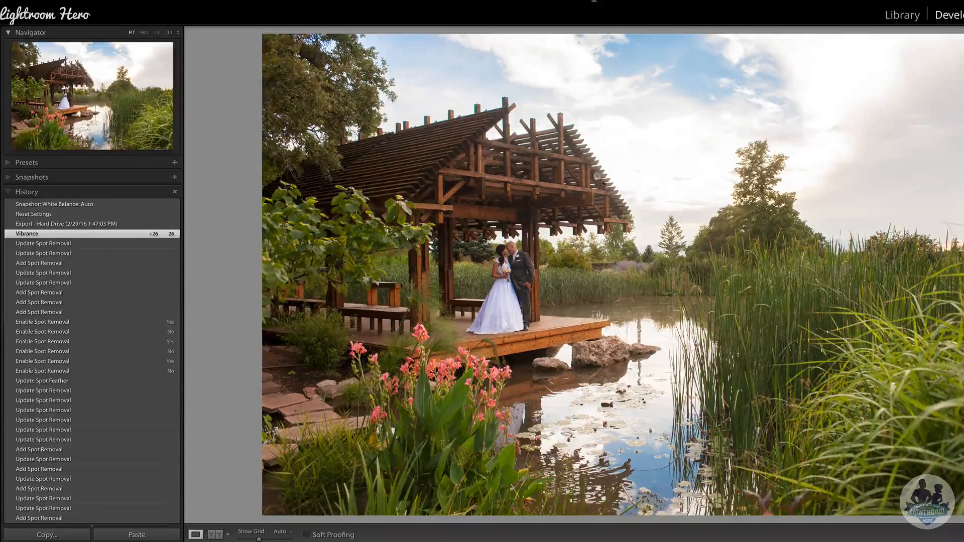
Compare once more by switching the photo to the White Balance: Auto snapshot and back to the Vibrance +26 history state
{"action": "left_click", "coordinate": [8, 179]}
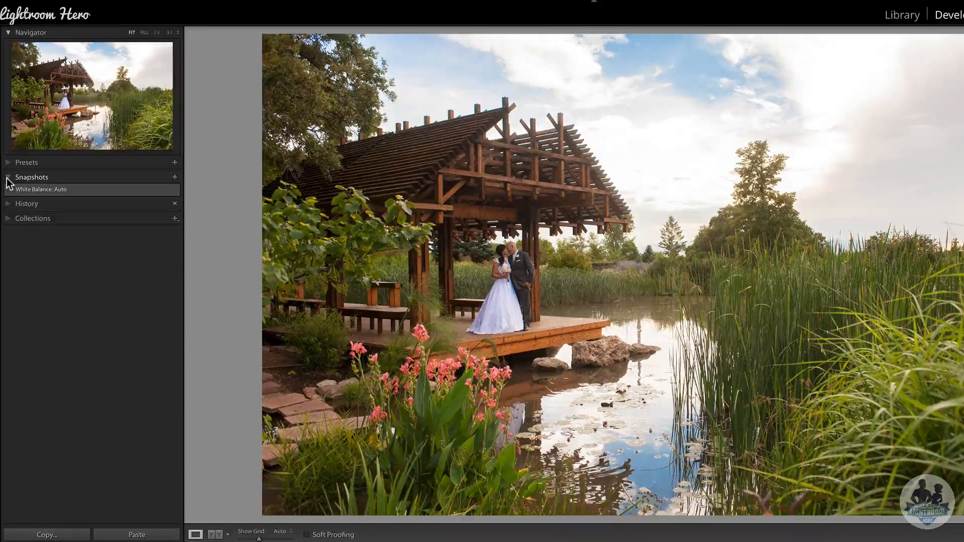
{"action": "left_click", "coordinate": [34, 189]}
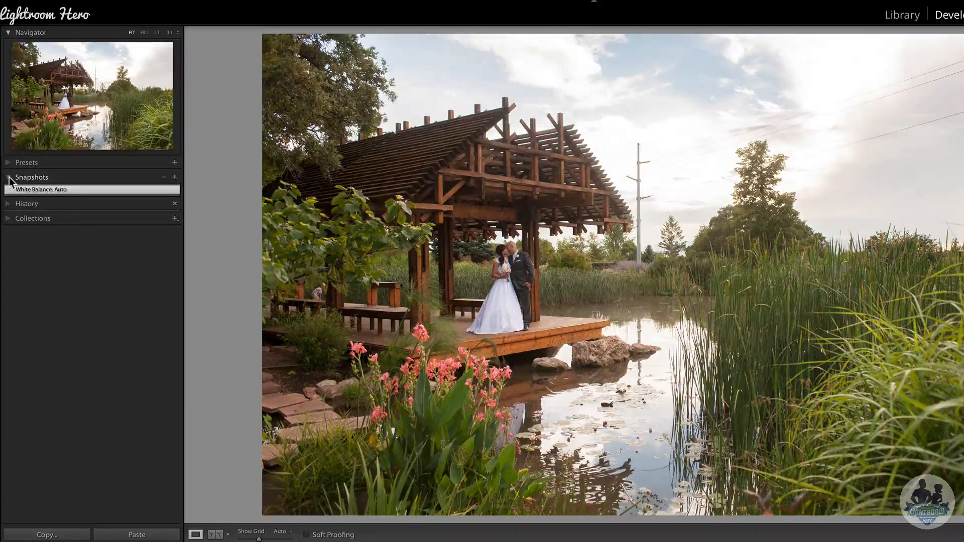
{"action": "left_click", "coordinate": [10, 204]}
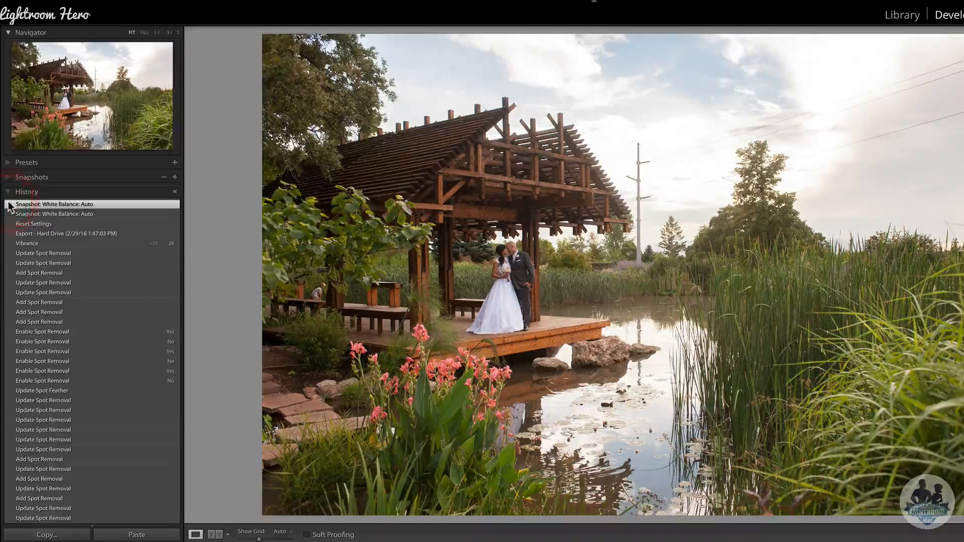
{"action": "left_click", "coordinate": [64, 243]}
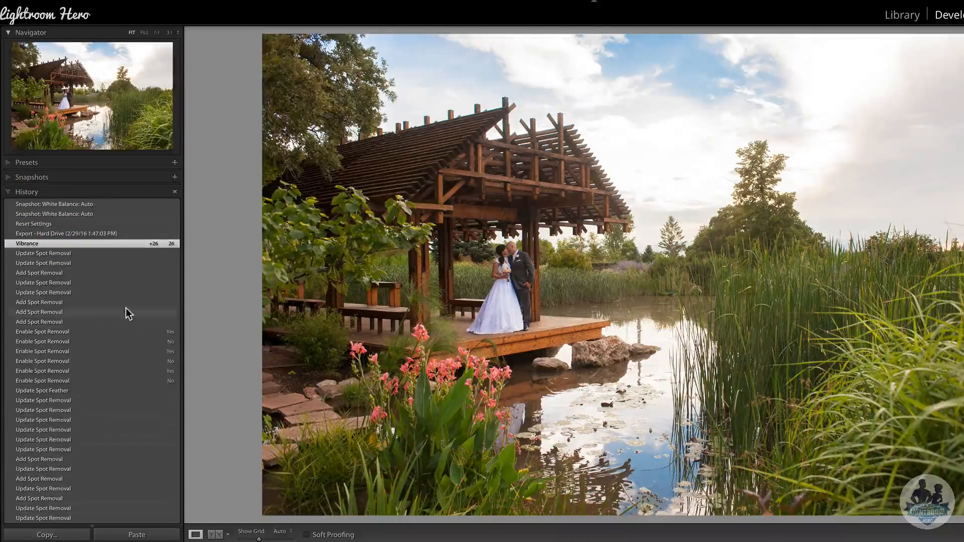
Look at the history options for the Vibrance +26 state and show the photo in side-by-side Before and After view
{"action": "right_click", "coordinate": [86, 245]}
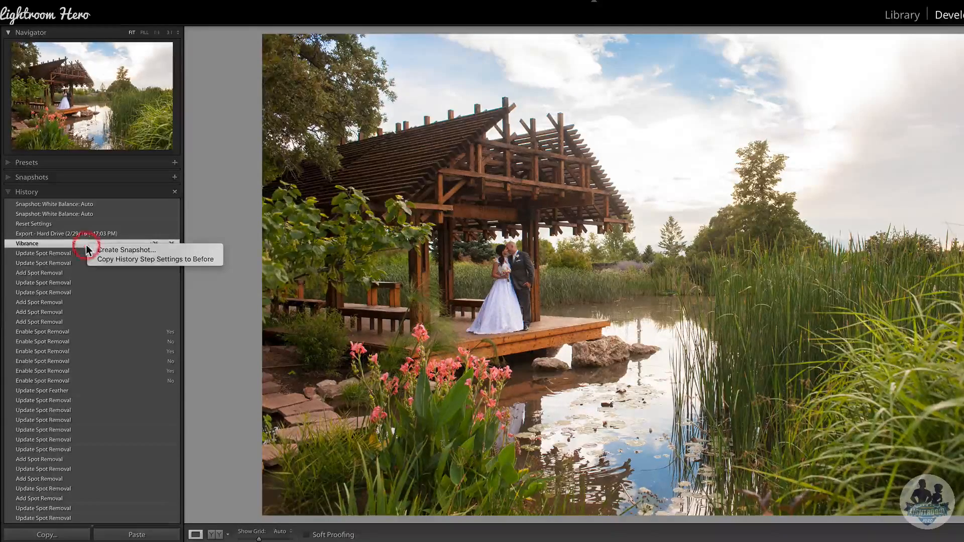
{"action": "left_click", "coordinate": [168, 263]}
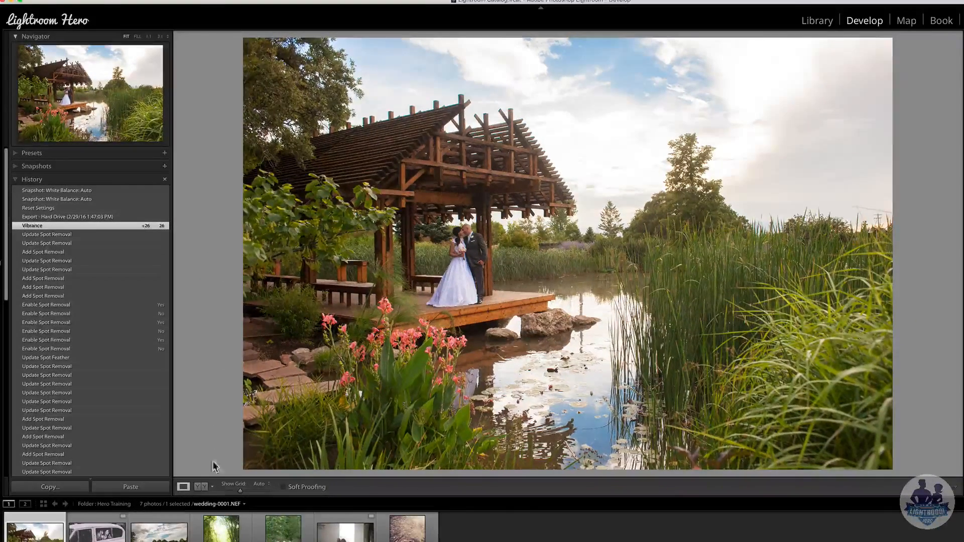
{"action": "left_click", "coordinate": [201, 486]}
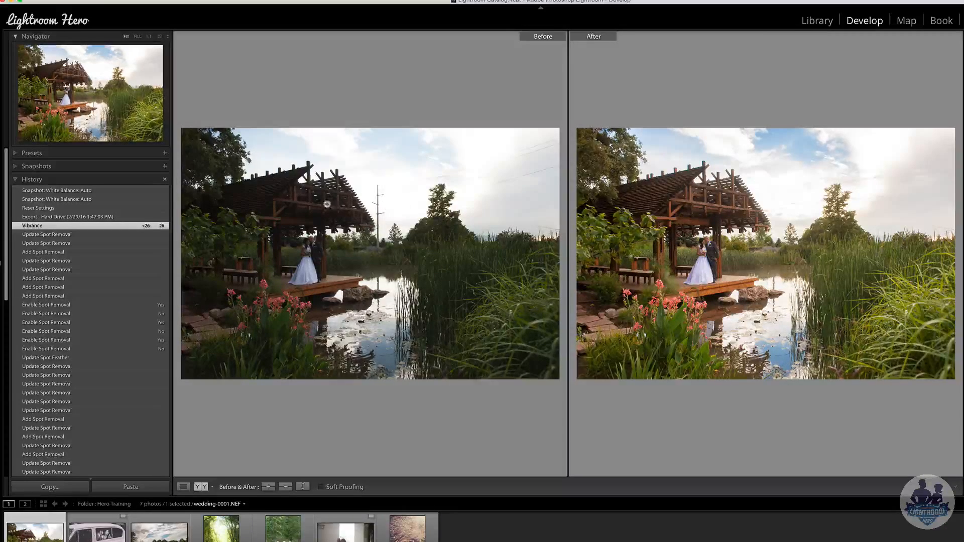
Copy the settings of the White Balance: Auto history step to the Before version of the photo
{"action": "scroll", "coordinate": [140, 383], "scroll_direction": "down", "scroll_amount": 10}
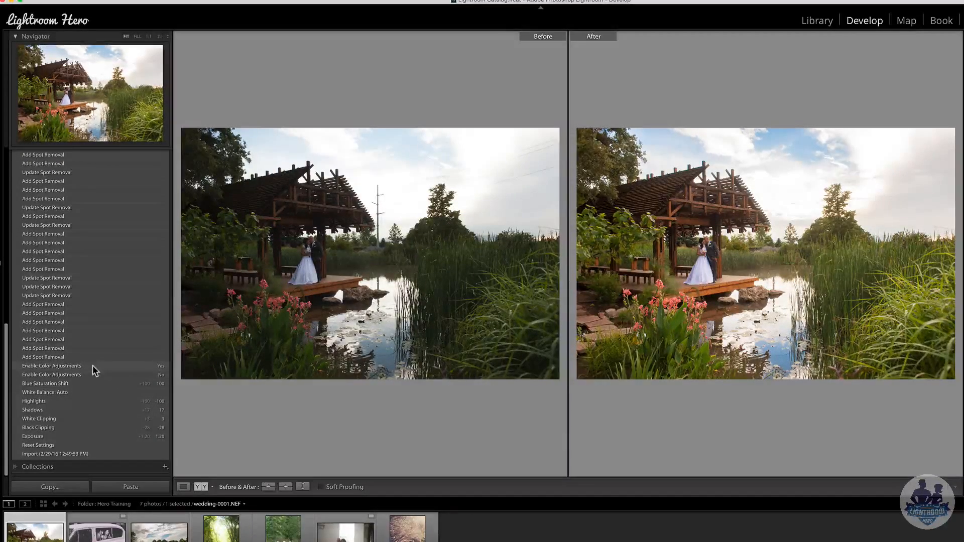
{"action": "right_click", "coordinate": [85, 393]}
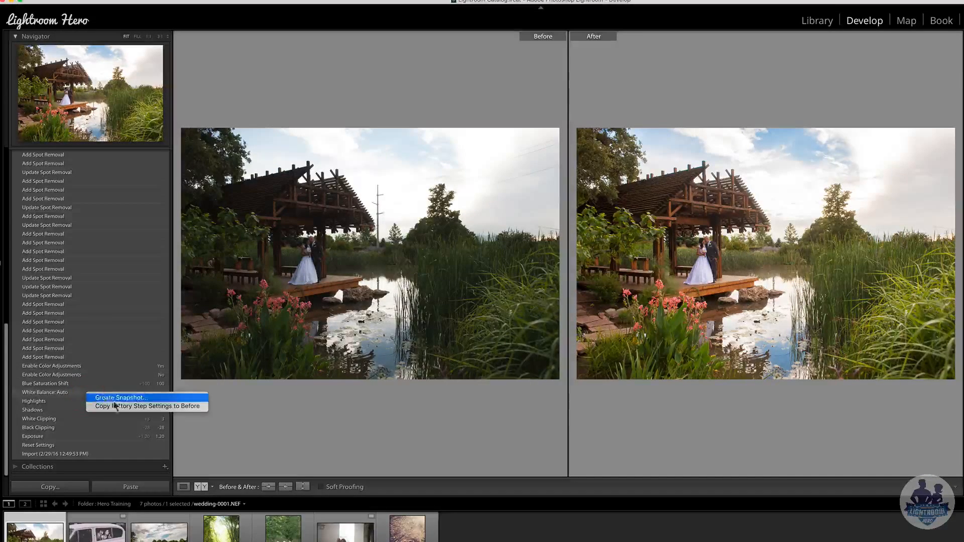
{"action": "left_click", "coordinate": [197, 407]}
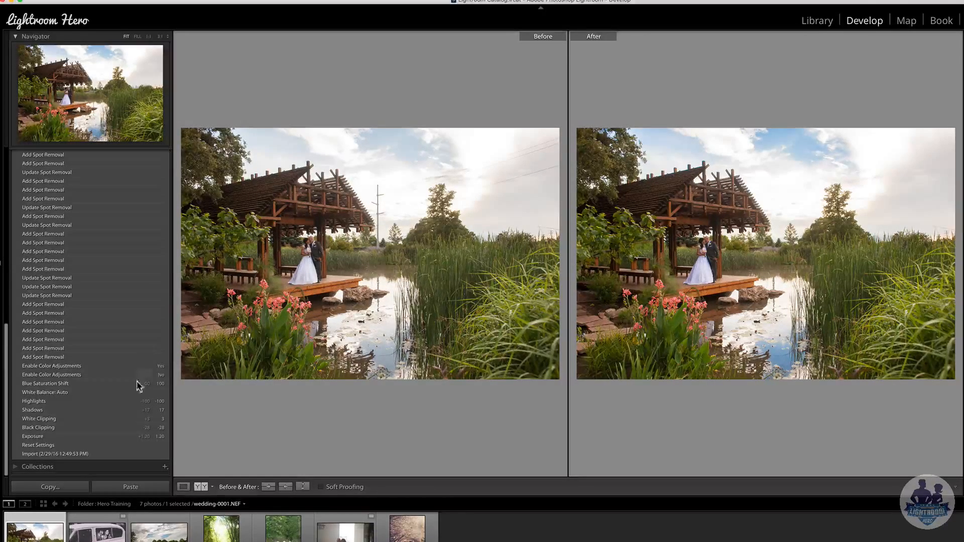
Copy the original Import history step's settings to the Before version and return to the single-photo Loupe view
{"action": "right_click", "coordinate": [119, 455]}
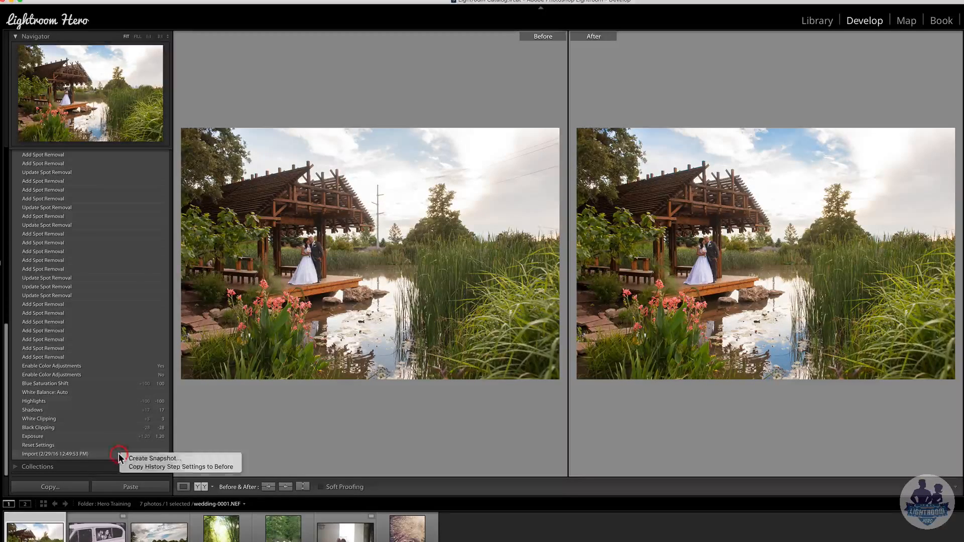
{"action": "left_click", "coordinate": [236, 467]}
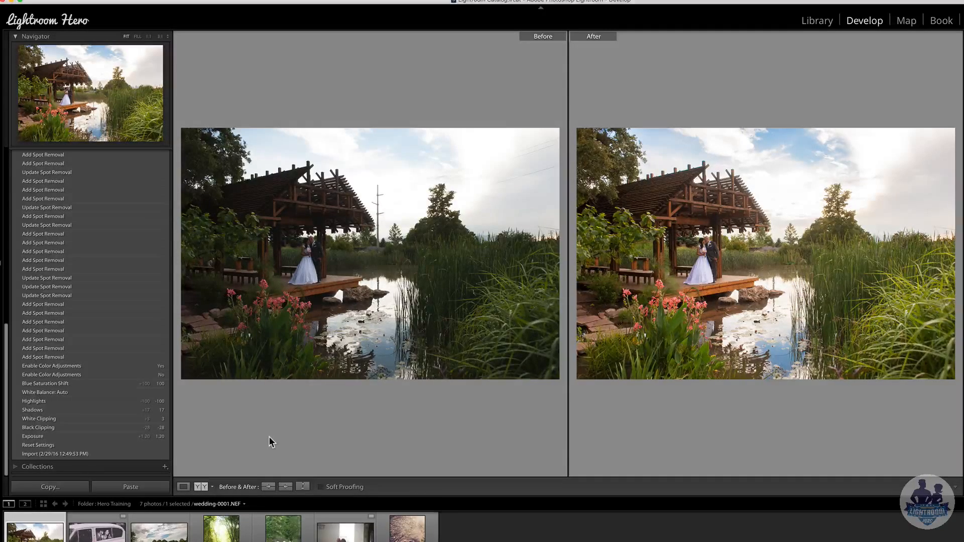
{"action": "left_click", "coordinate": [183, 487]}
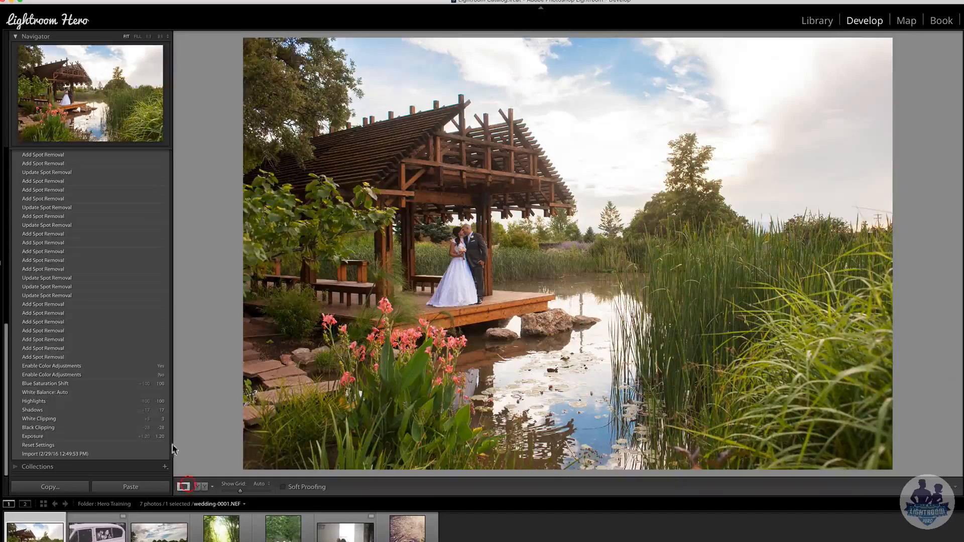
{"action": "scroll", "coordinate": [131, 351], "scroll_direction": "up", "scroll_amount": 15}
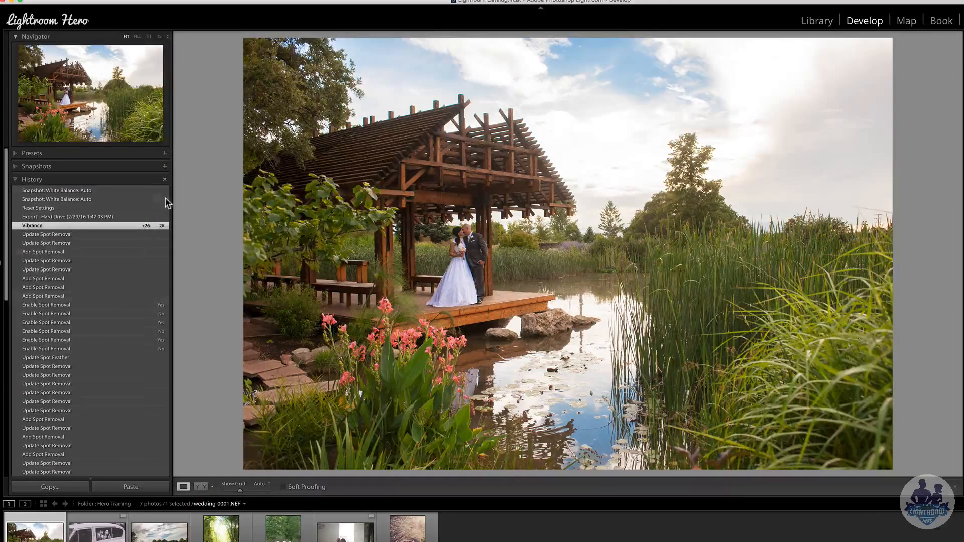